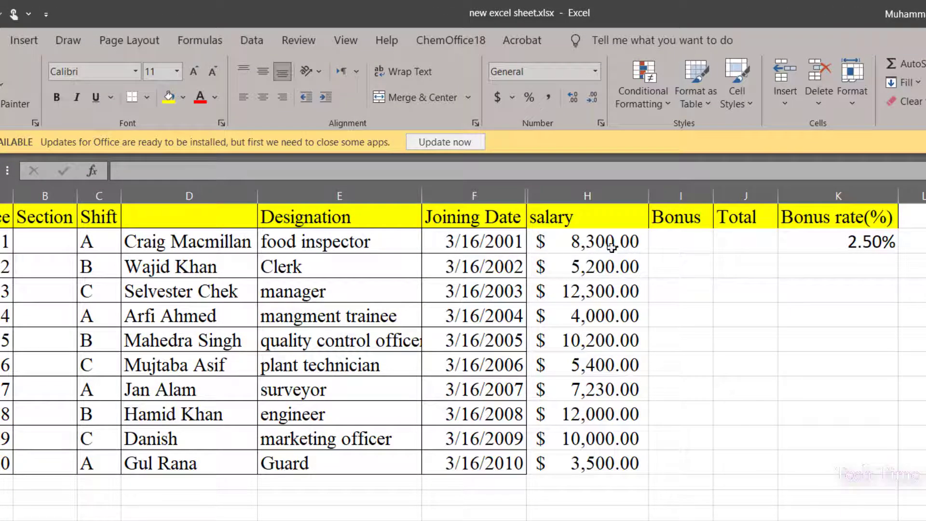
# Enter a formula in the first Total cell that adds 2000 to the salary: =H2+2000.
pyautogui.doubleClick(729, 241)
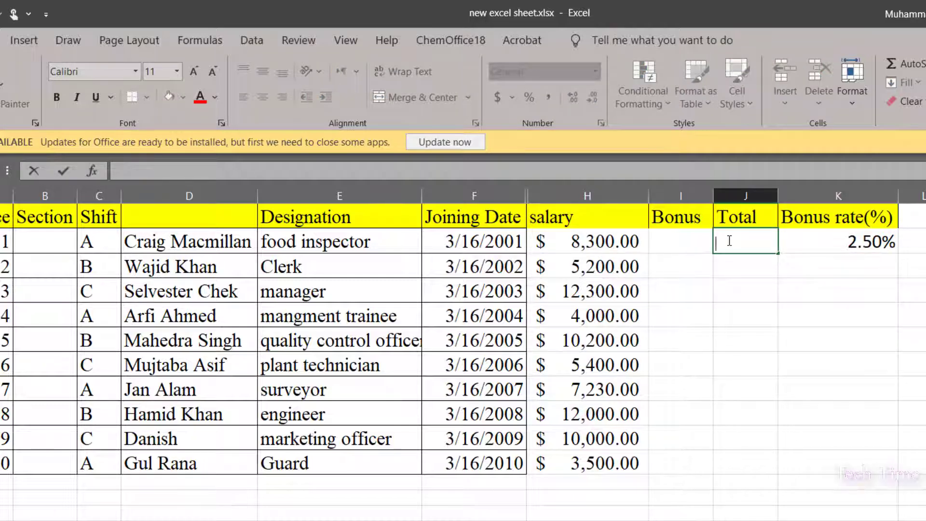
pyautogui.write('=')
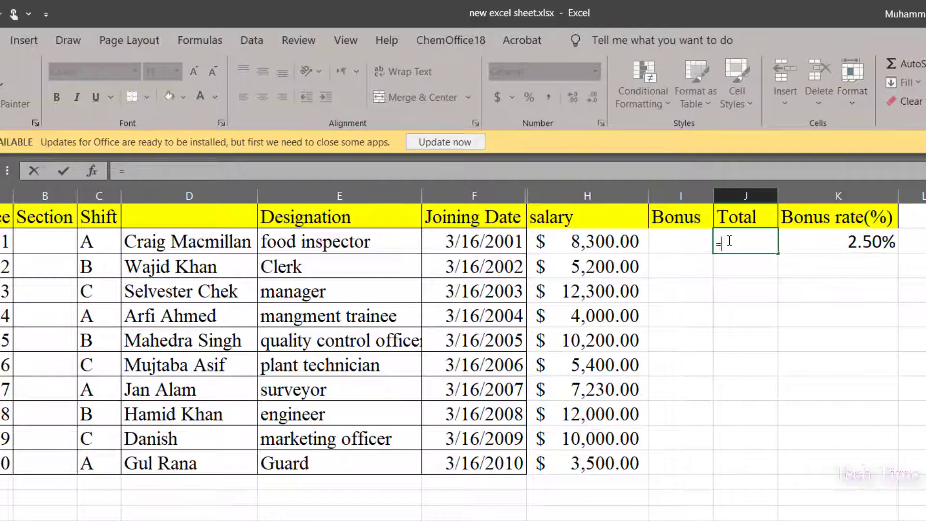
pyautogui.click(580, 247)
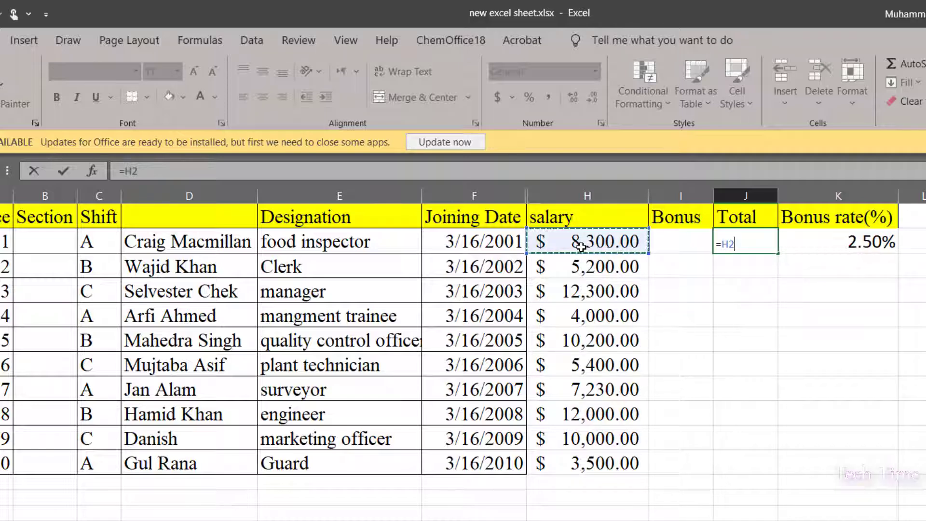
pyautogui.write('+')
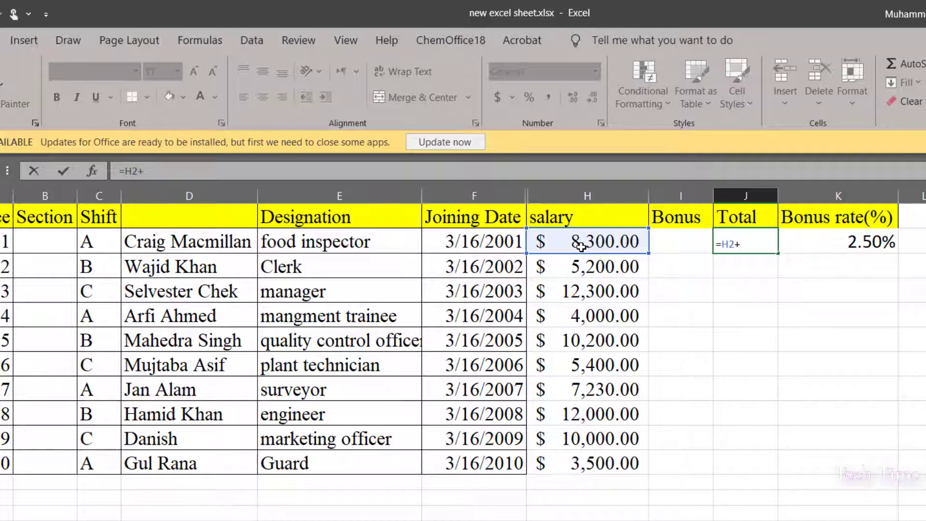
pyautogui.write('2000')
pyautogui.press('Return')
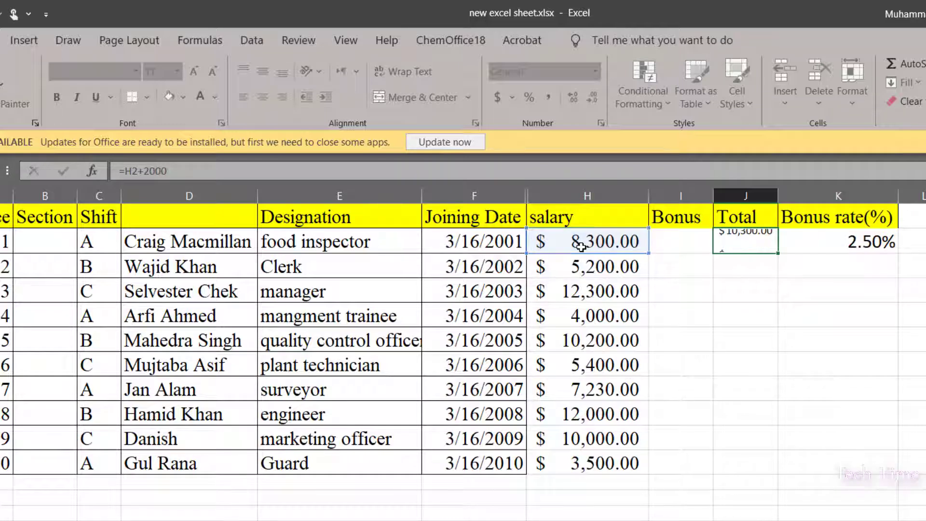
# Fill the Total formula down through all ten employee rows.
pyautogui.click(737, 246)
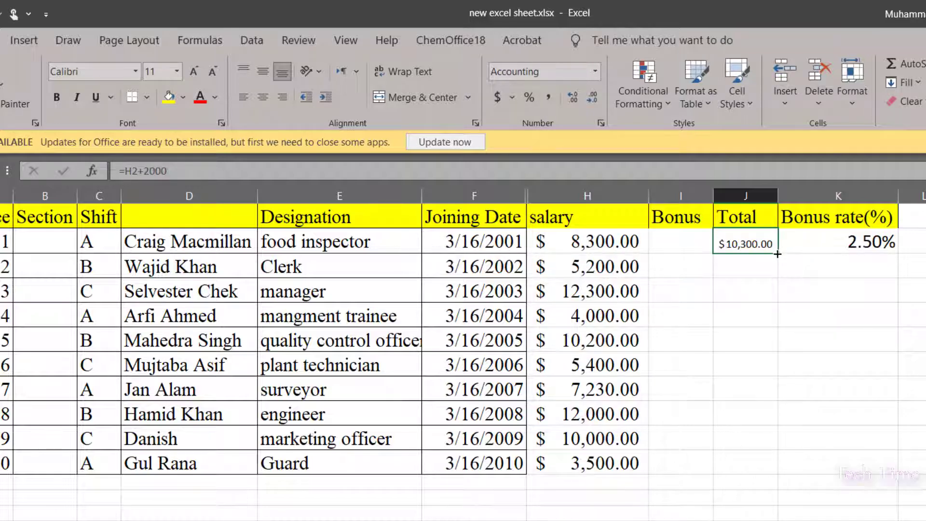
pyautogui.moveTo(776, 253); pyautogui.dragTo(770, 465)
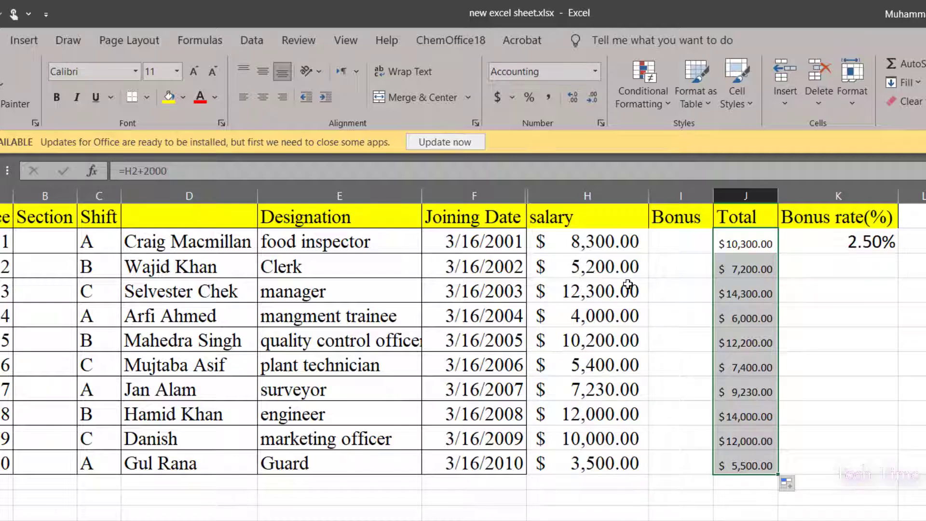
# Inspect the copied Total formulas in successive rows to see how their cell references shift.
pyautogui.click(745, 242)
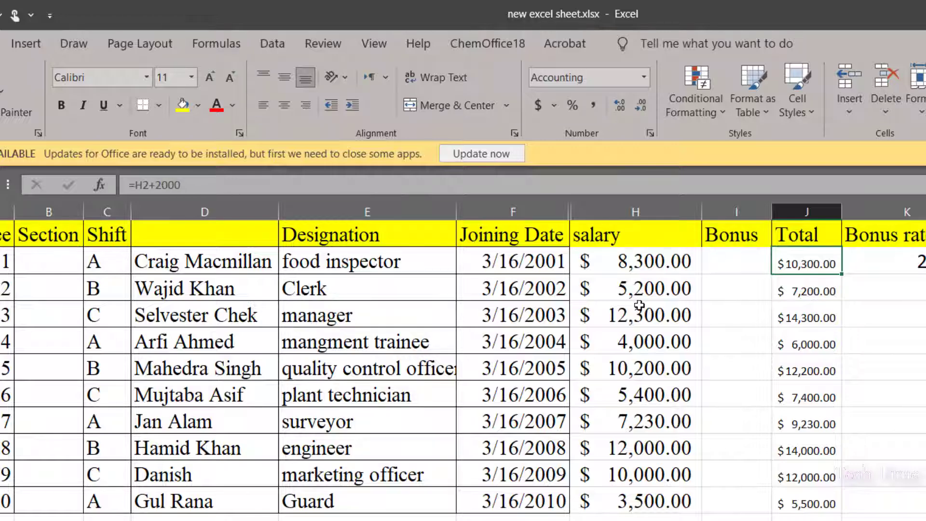
pyautogui.click(801, 295)
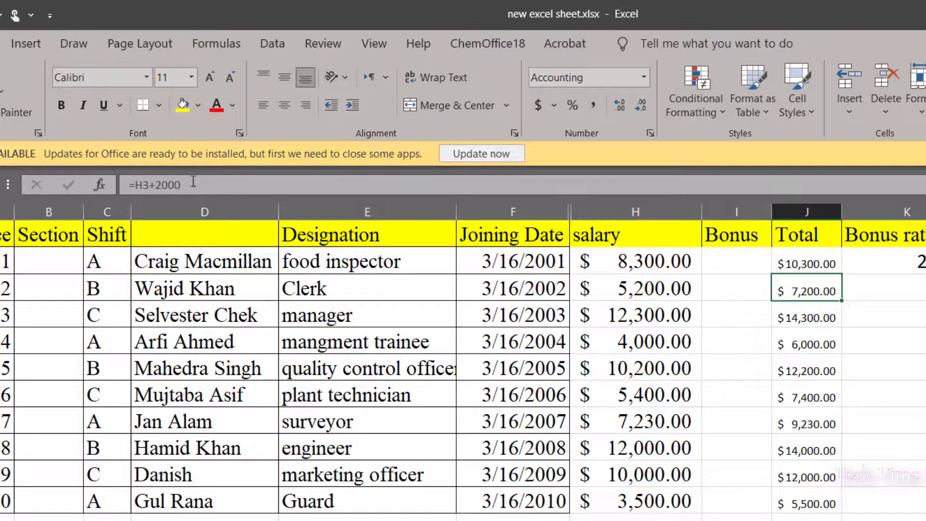
pyautogui.click(646, 314)
pyautogui.click(802, 324)
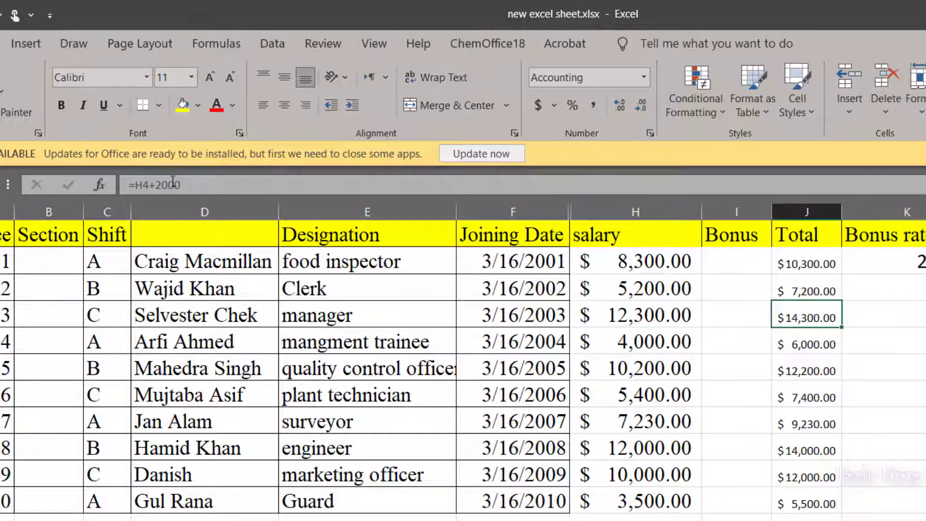
pyautogui.click(807, 344)
pyautogui.click(806, 369)
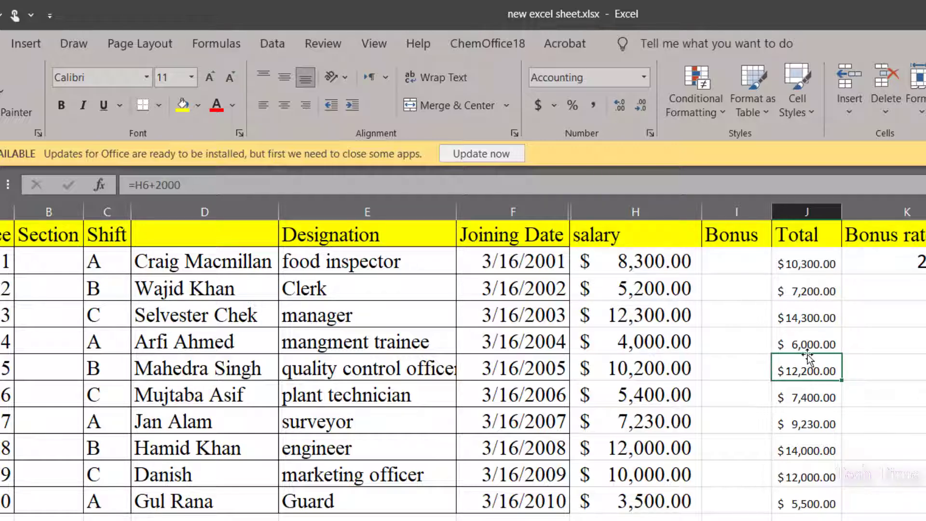
pyautogui.click(635, 266)
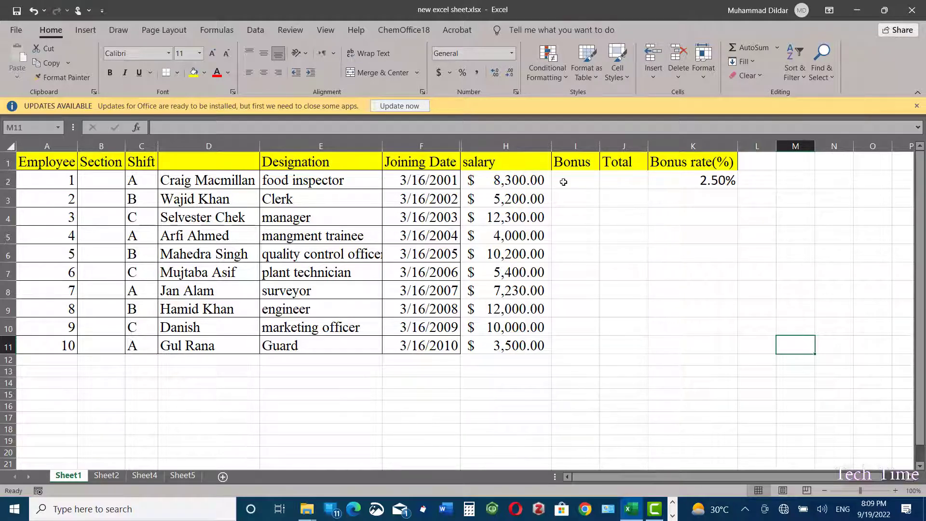
# Enter a Bonus formula in the first Bonus cell multiplying salary by the bonus rate: =H2*K2.
pyautogui.click(563, 182)
pyautogui.write('=')
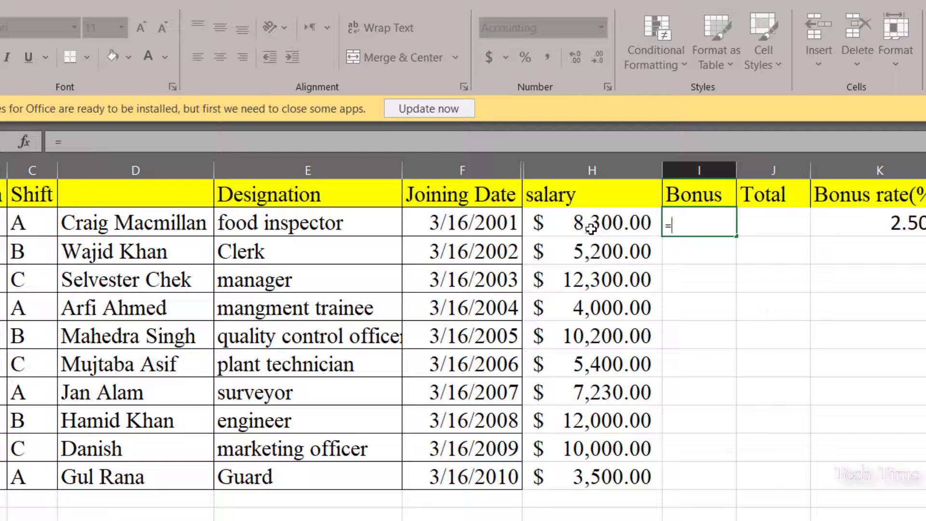
pyautogui.click(590, 228)
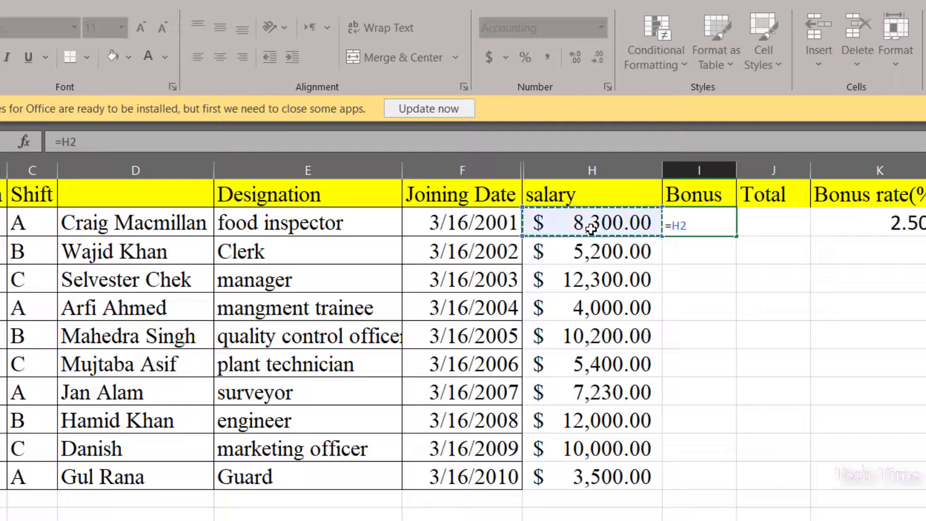
pyautogui.write('*')
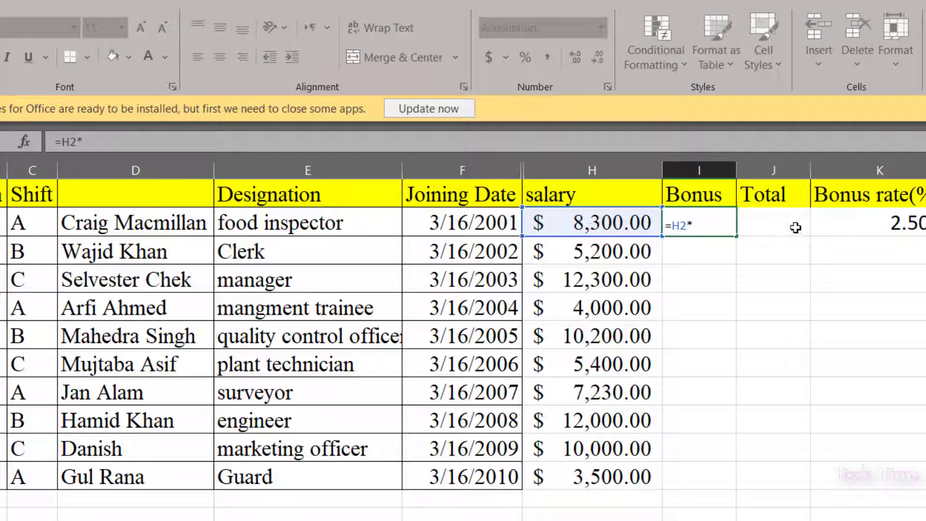
pyautogui.click(896, 222)
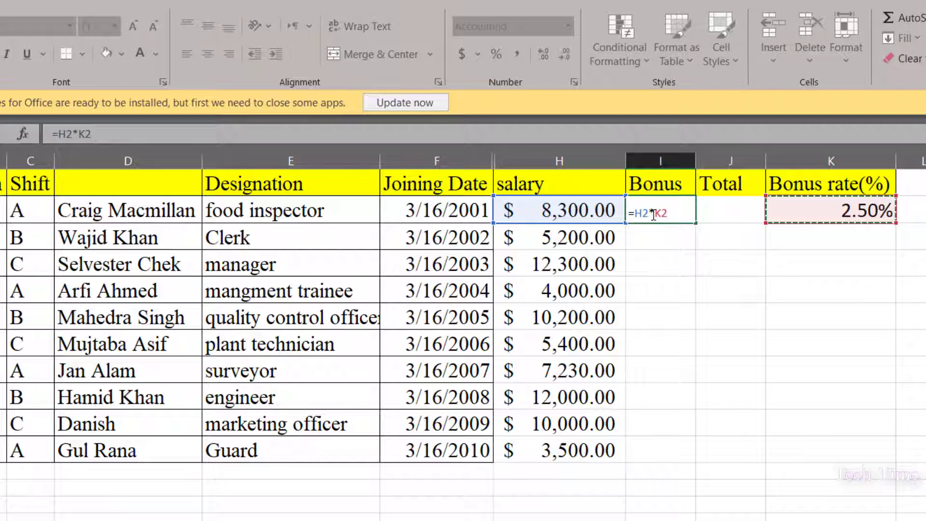
pyautogui.press('Return')
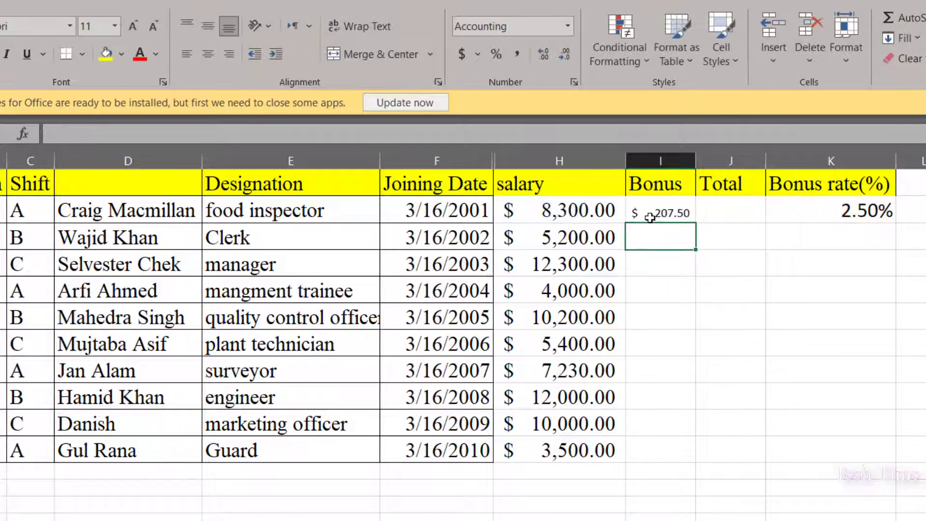
# Fill the Bonus formula down through all ten employee rows.
pyautogui.click(679, 218)
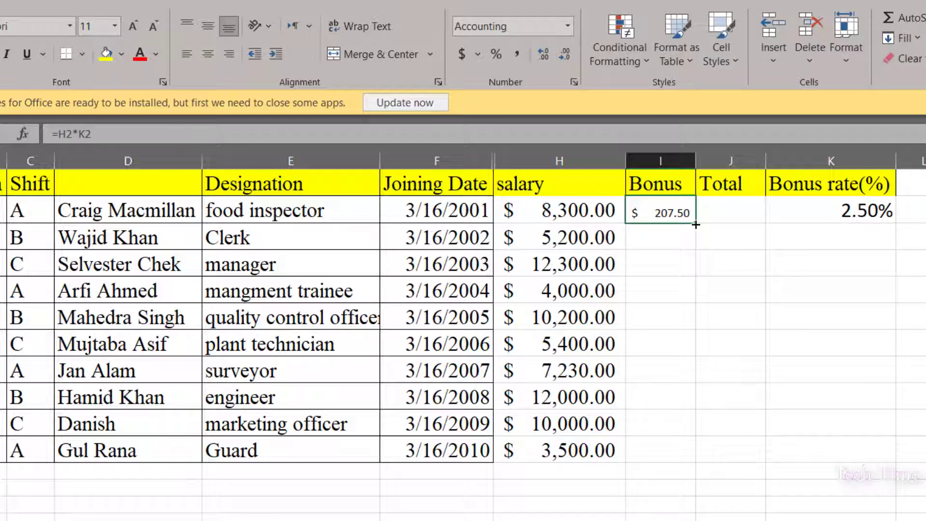
pyautogui.moveTo(695, 224); pyautogui.dragTo(695, 452)
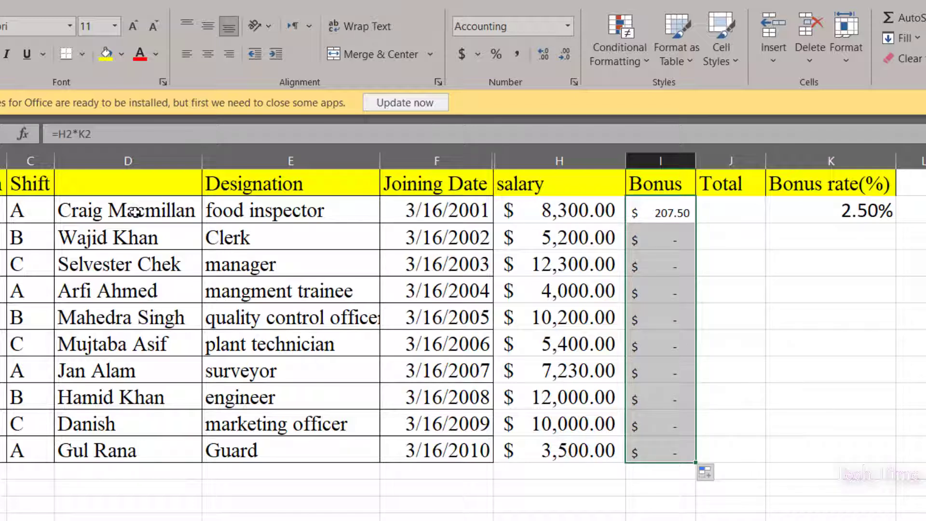
# Inspect the copied Bonus formulas and the empty rate cells they now reference.
pyautogui.click(654, 213)
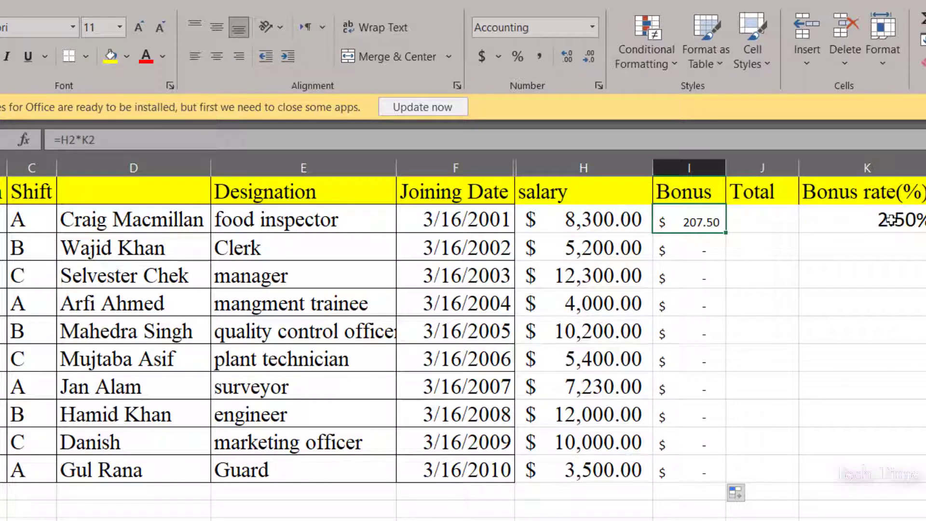
pyautogui.click(698, 249)
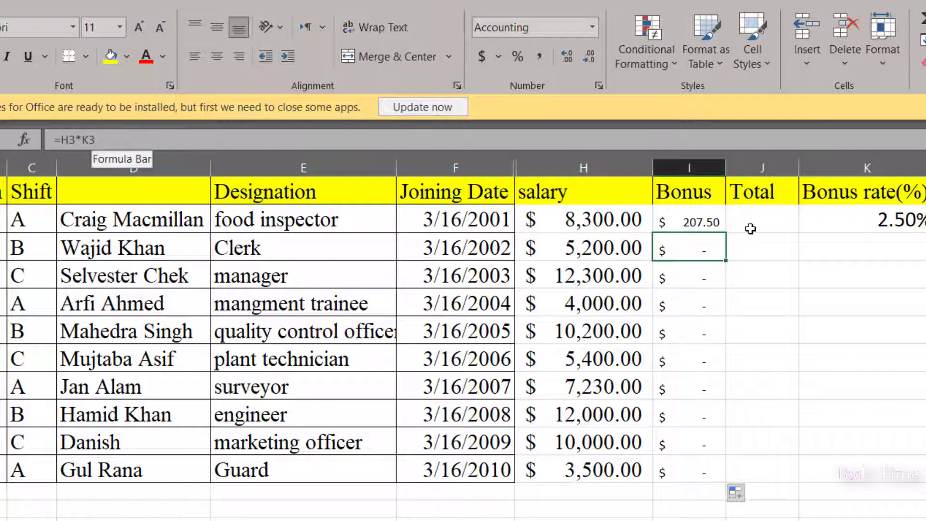
pyautogui.click(908, 253)
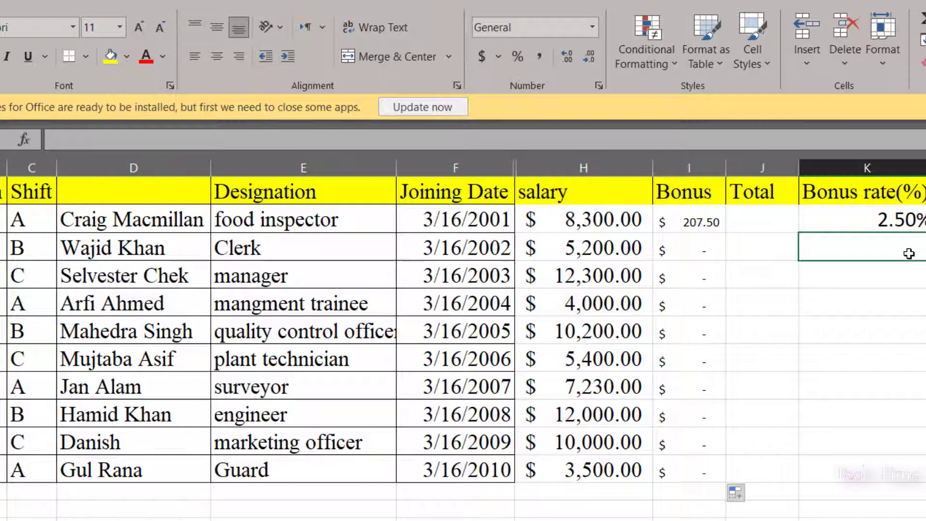
# Clear the copied Bonus formulas from the Bonus column.
pyautogui.click(690, 277)
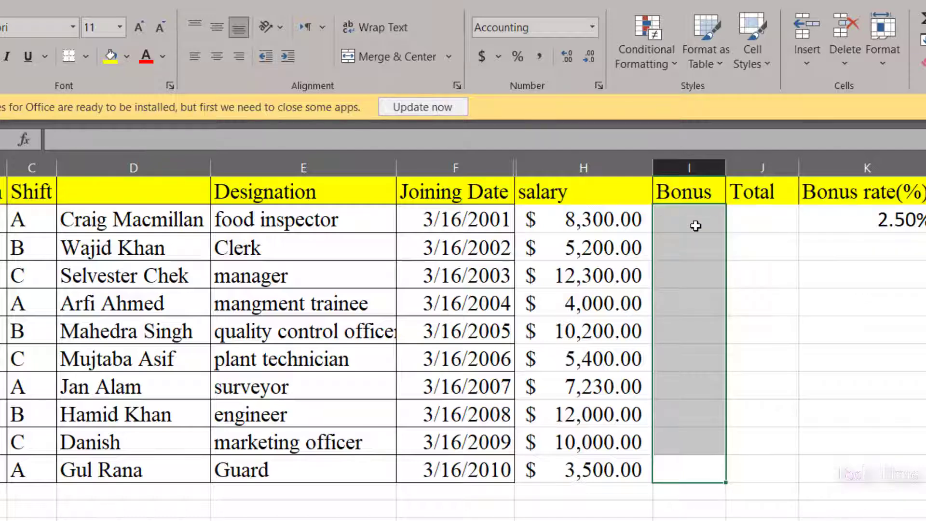
pyautogui.click(795, 302)
pyautogui.click(678, 220)
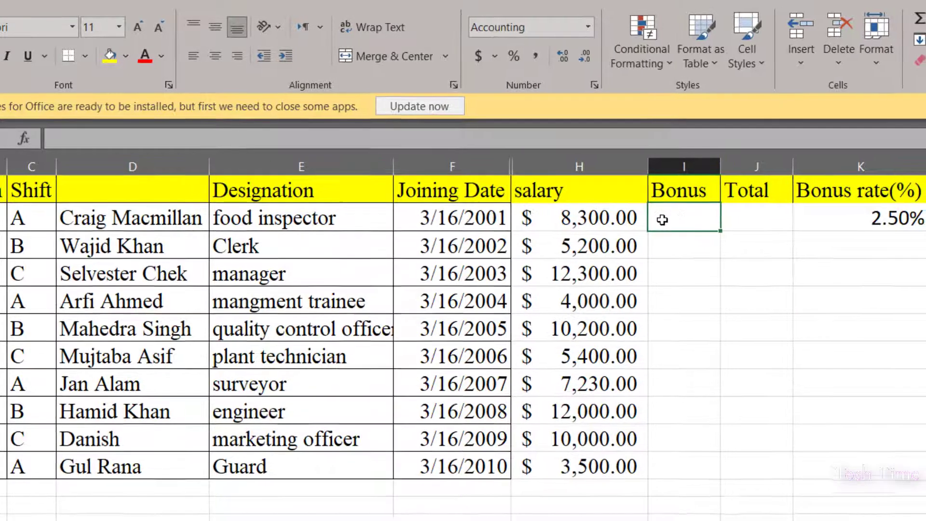
# Enter the Bonus formula =H2*$K$2 in the first Bonus cell, locking the bonus rate as an absolute reference.
pyautogui.doubleClick(662, 220)
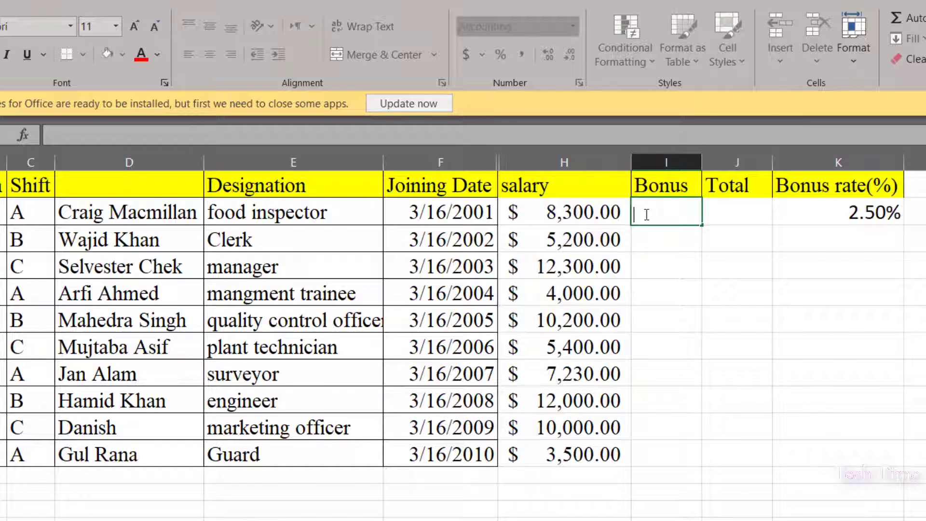
pyautogui.write('=')
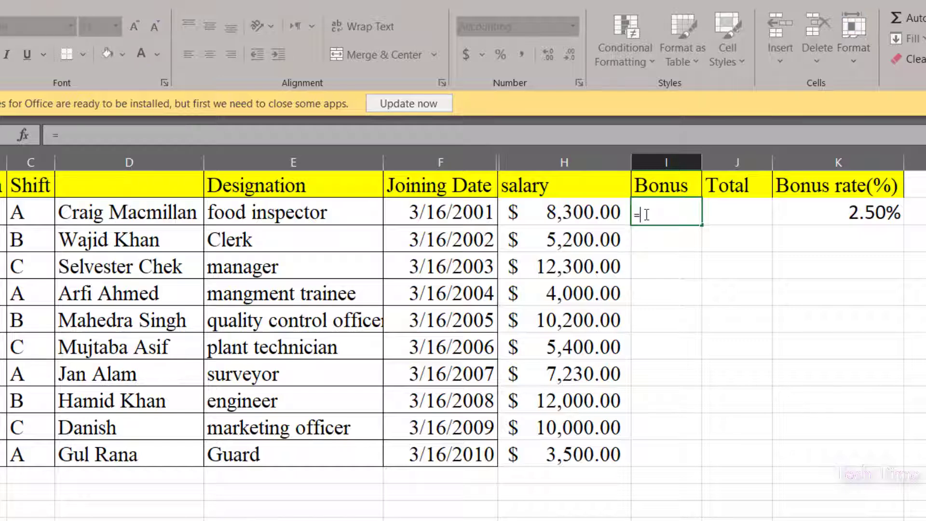
pyautogui.click(563, 218)
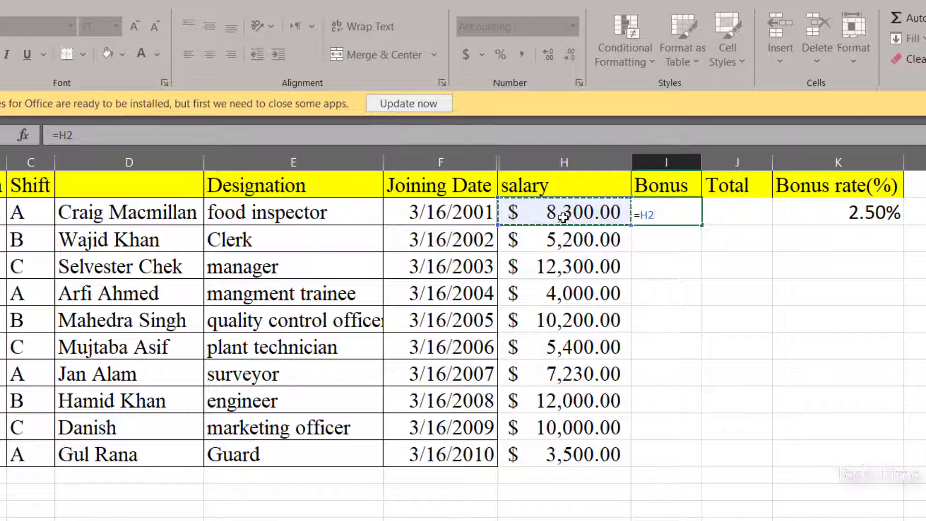
pyautogui.write('*')
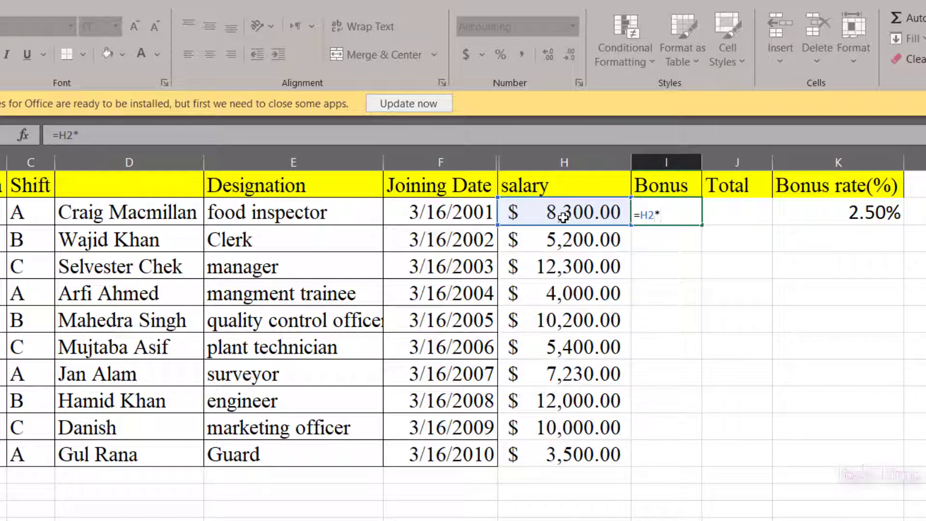
pyautogui.click(865, 218)
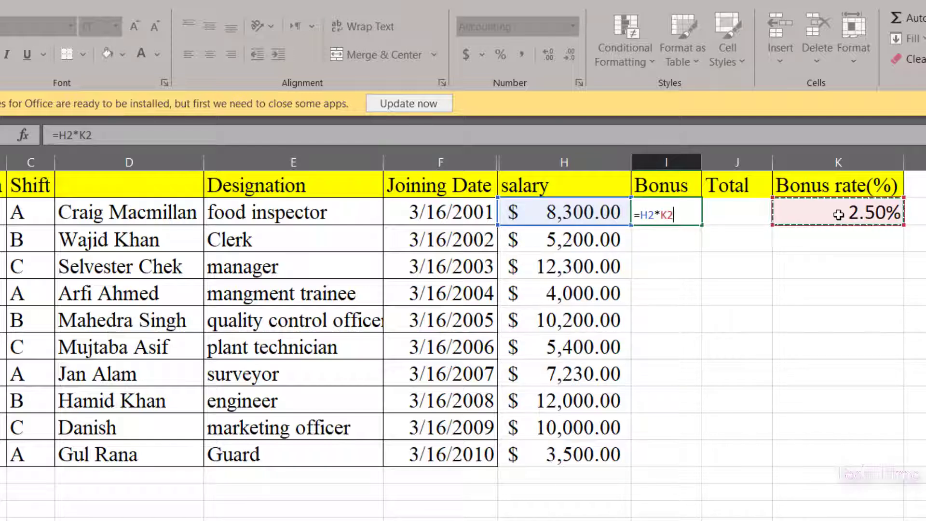
pyautogui.click(667, 215)
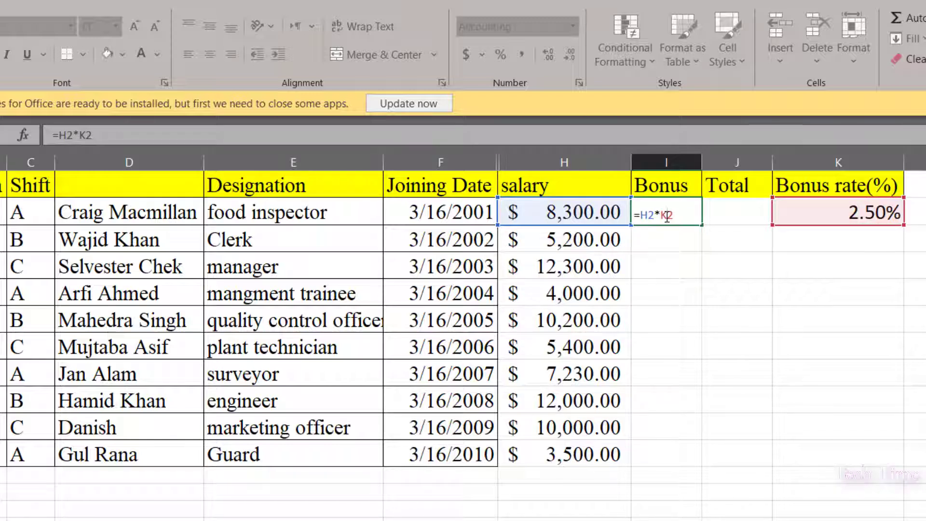
pyautogui.write('$K$')
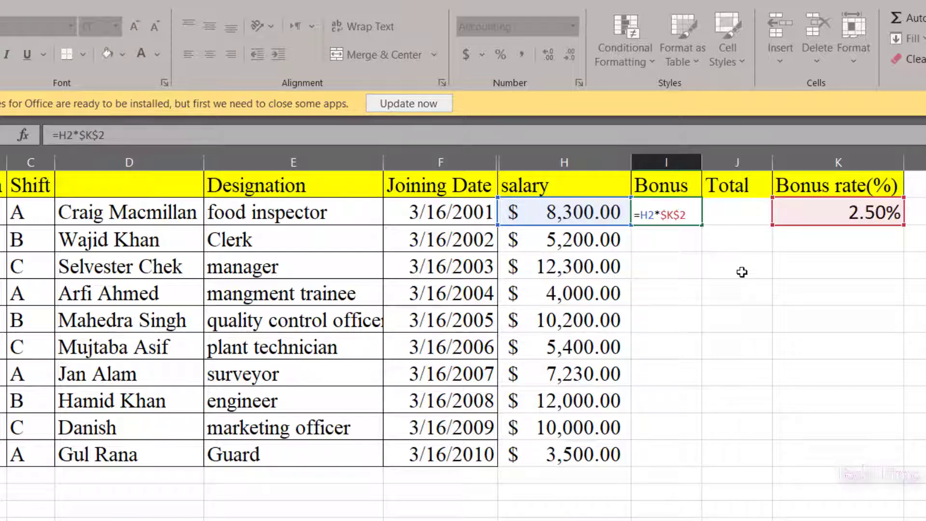
pyautogui.press('Return')
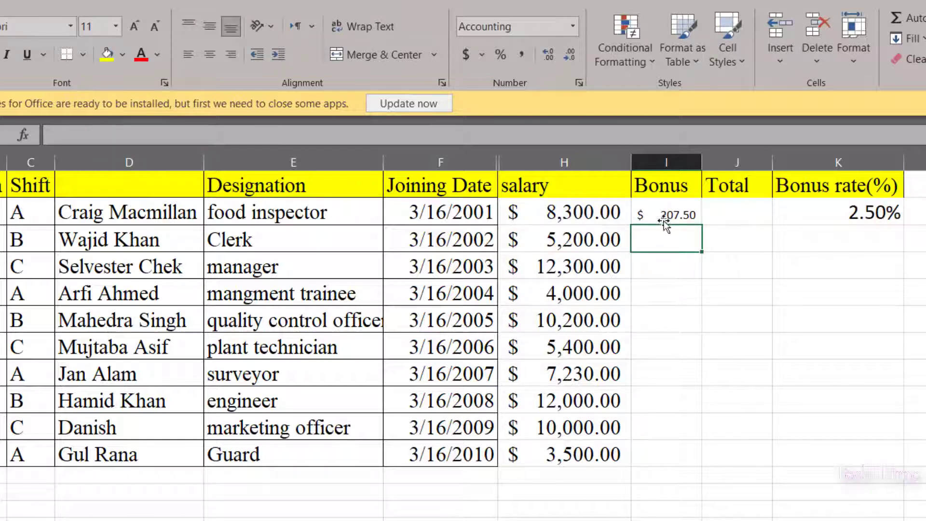
# Fill the absolute-reference Bonus formula down through all ten employee rows and check the first cell's formula.
pyautogui.click(661, 215)
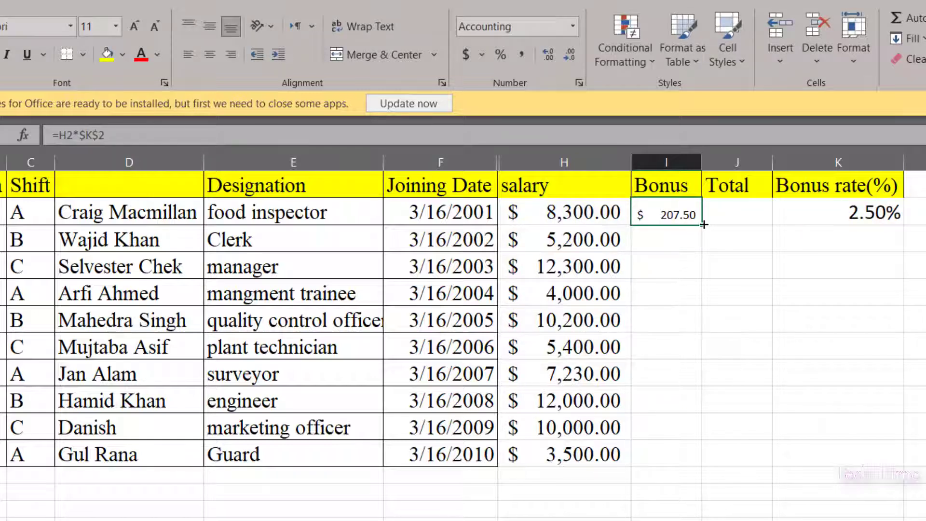
pyautogui.moveTo(700, 225); pyautogui.dragTo(680, 468)
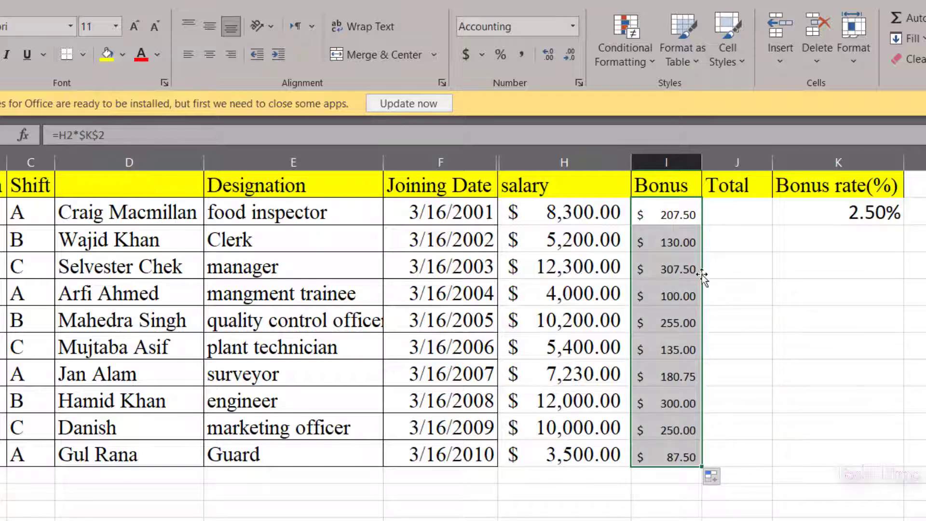
pyautogui.click(655, 213)
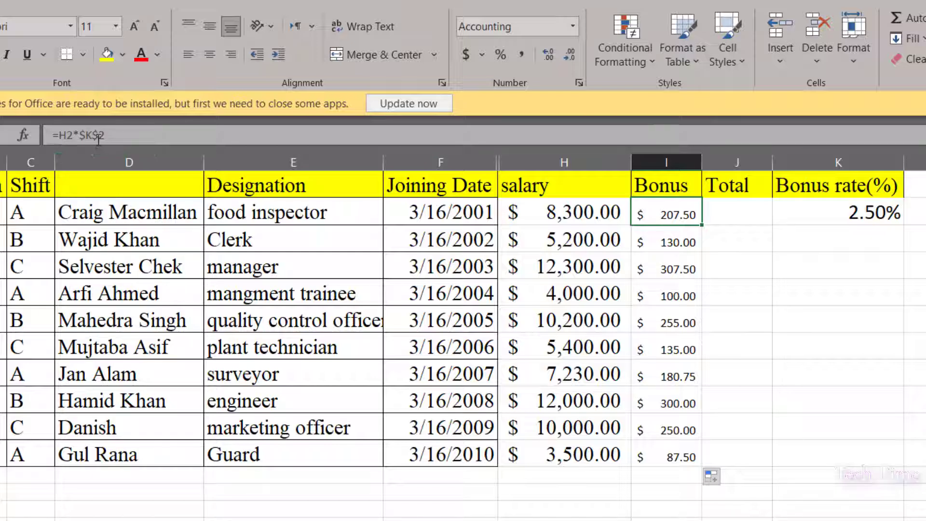
# Inspect the filled Bonus formulas in the second through fourth employee rows.
pyautogui.click(674, 244)
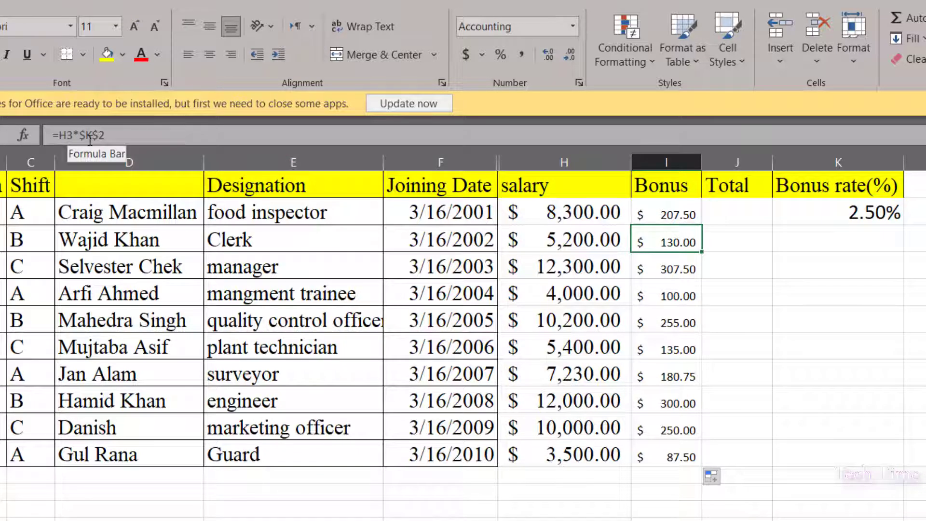
pyautogui.click(663, 273)
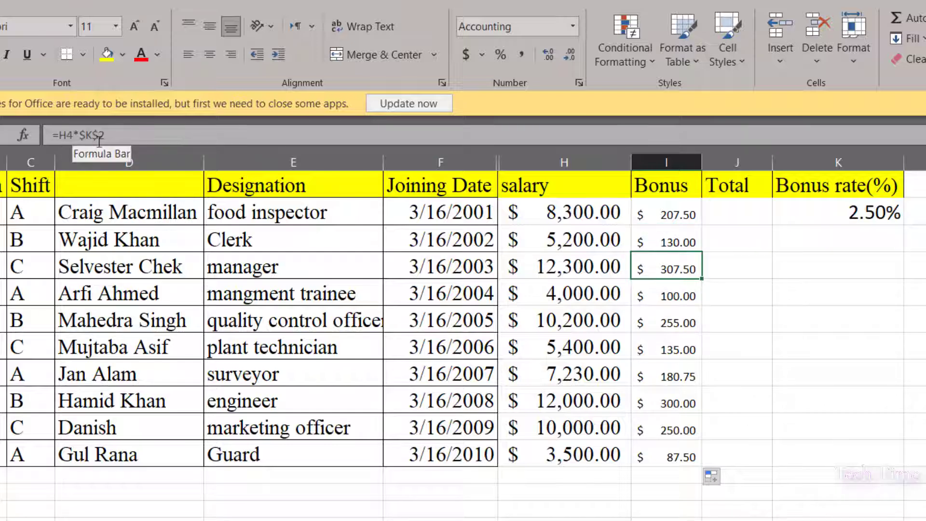
pyautogui.click(664, 295)
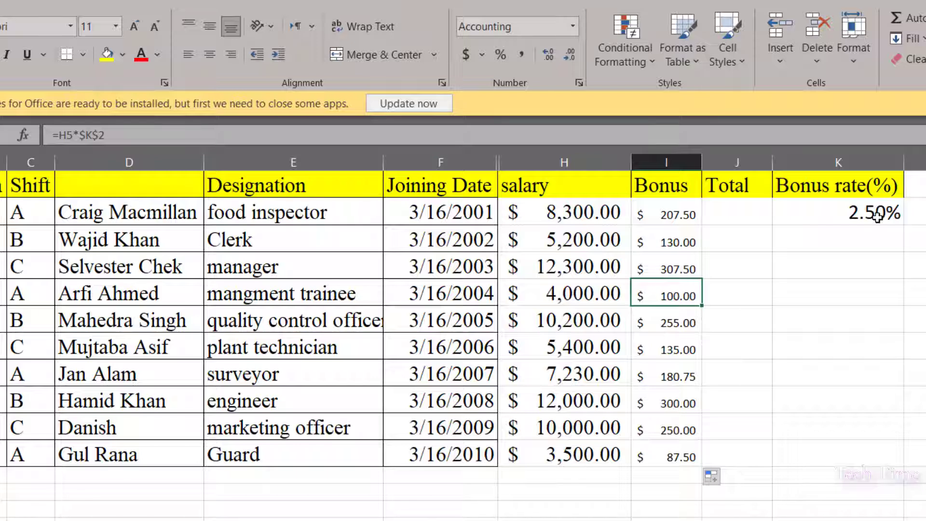
# Enter the Total formula =H2*$K$2+H2 in the first Total cell, locking the bonus rate as an absolute reference.
pyautogui.click(710, 215)
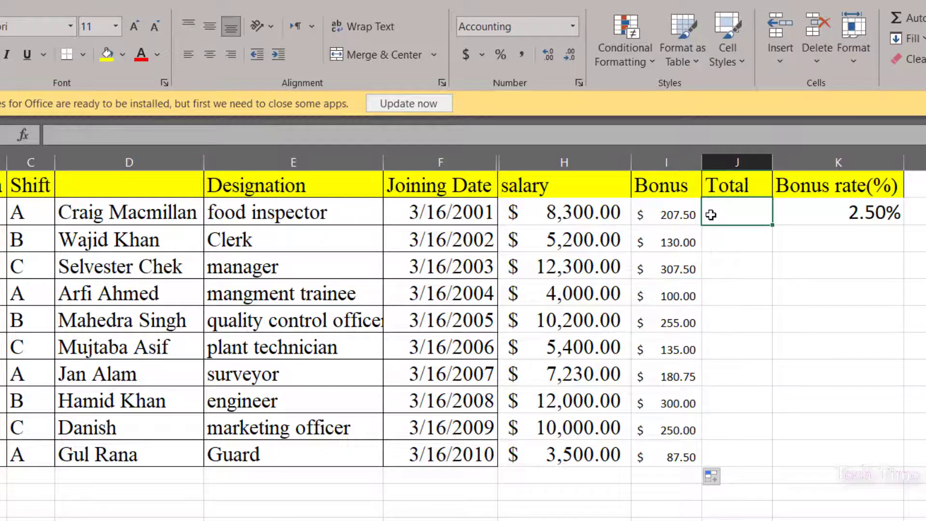
pyautogui.write('=')
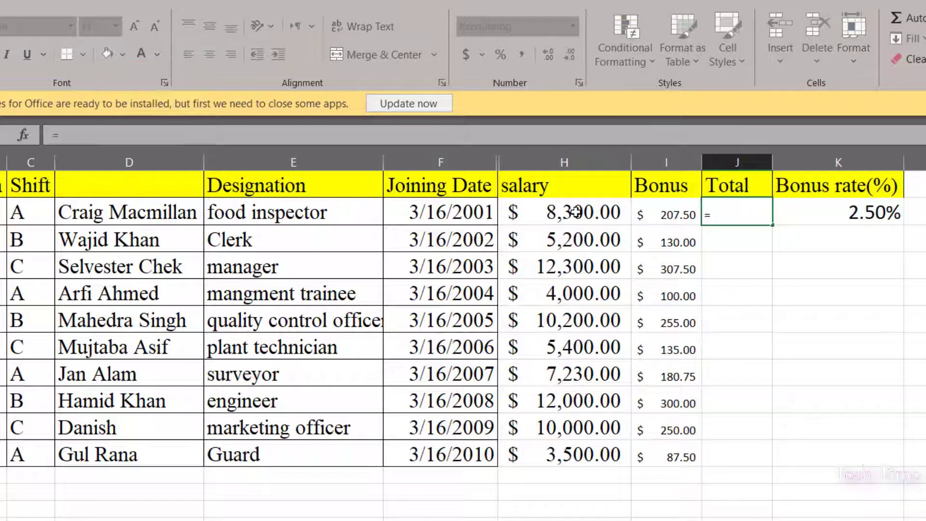
pyautogui.click(575, 212)
pyautogui.write('*')
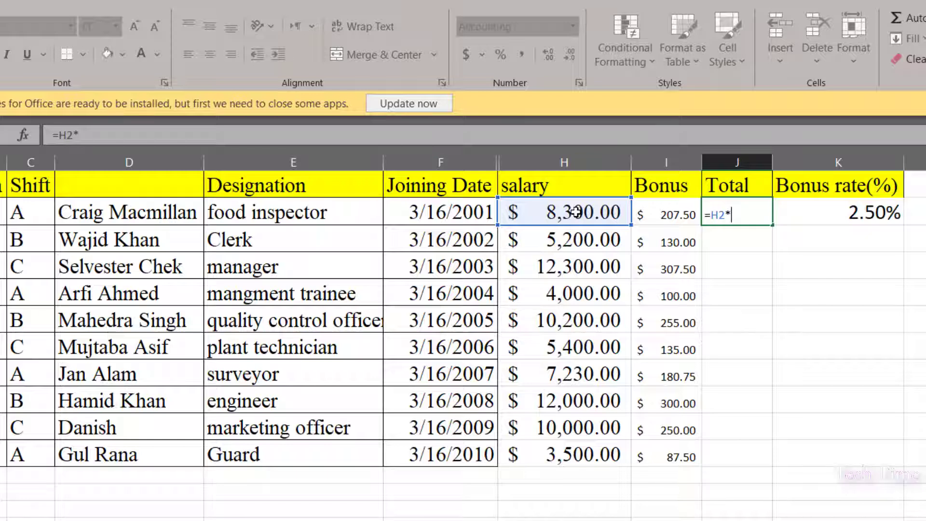
pyautogui.click(867, 215)
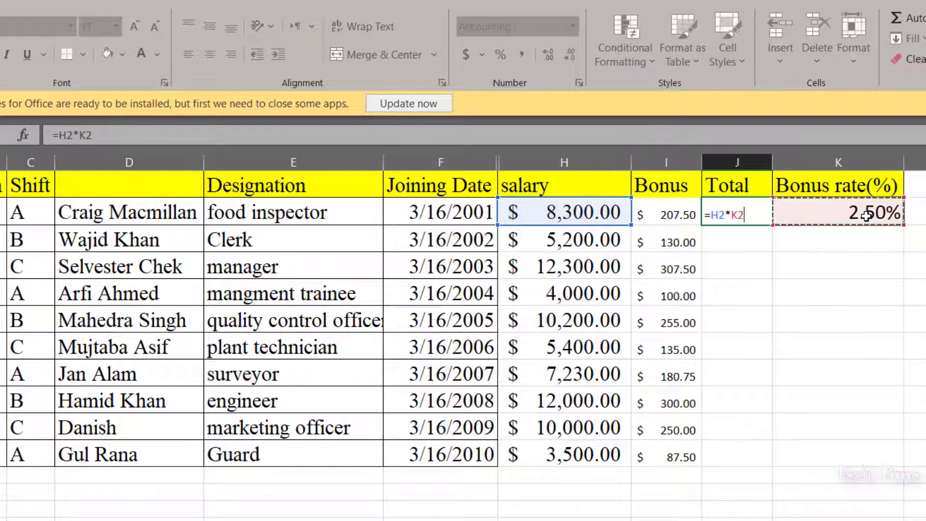
pyautogui.press('F4')
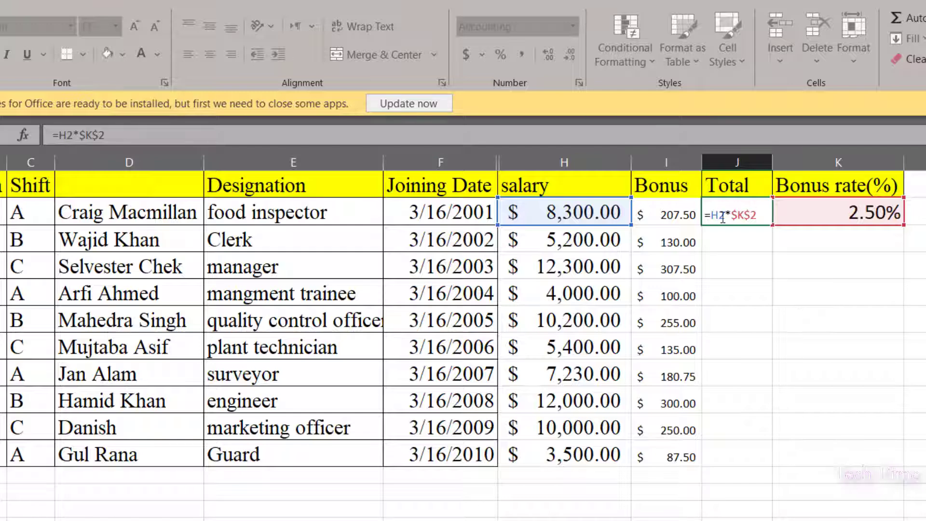
pyautogui.write('+')
pyautogui.click(546, 216)
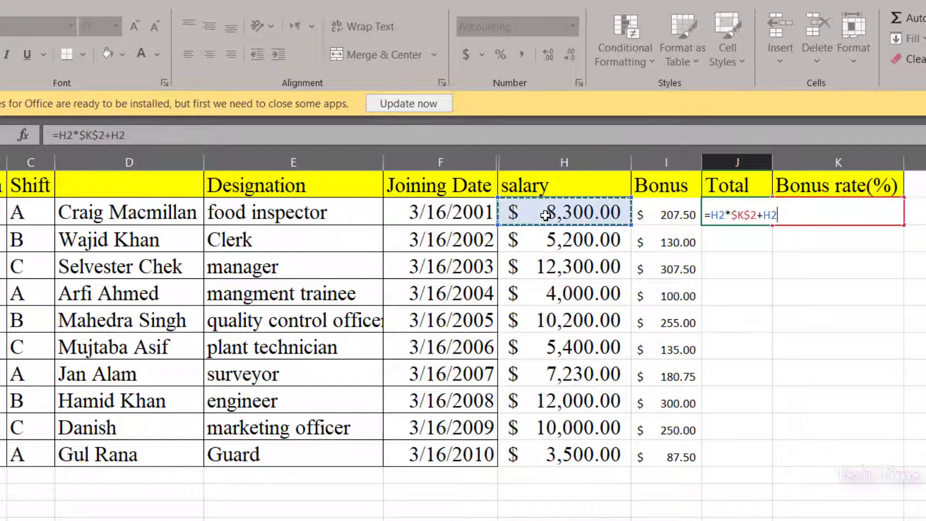
pyautogui.press('Return')
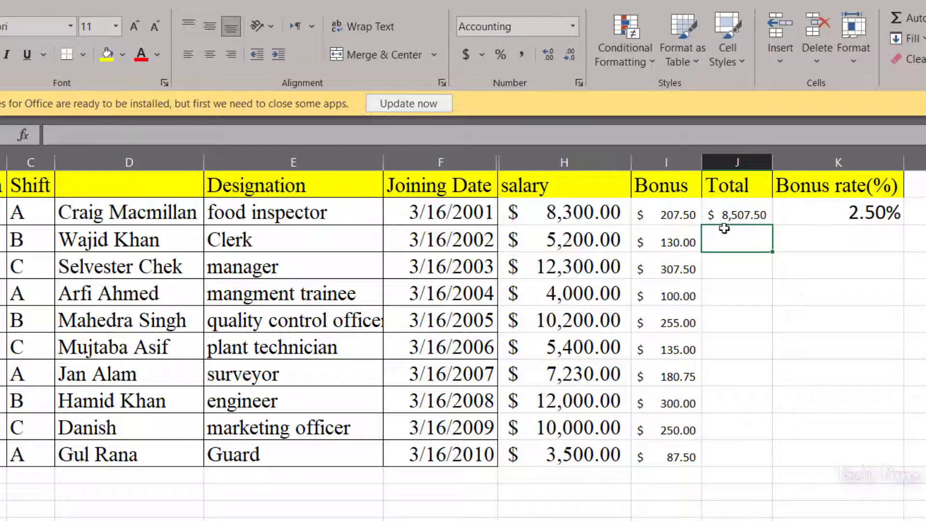
# Fill the Total formula down through all ten employee rows and check the copied formulas in the following cells.
pyautogui.click(725, 212)
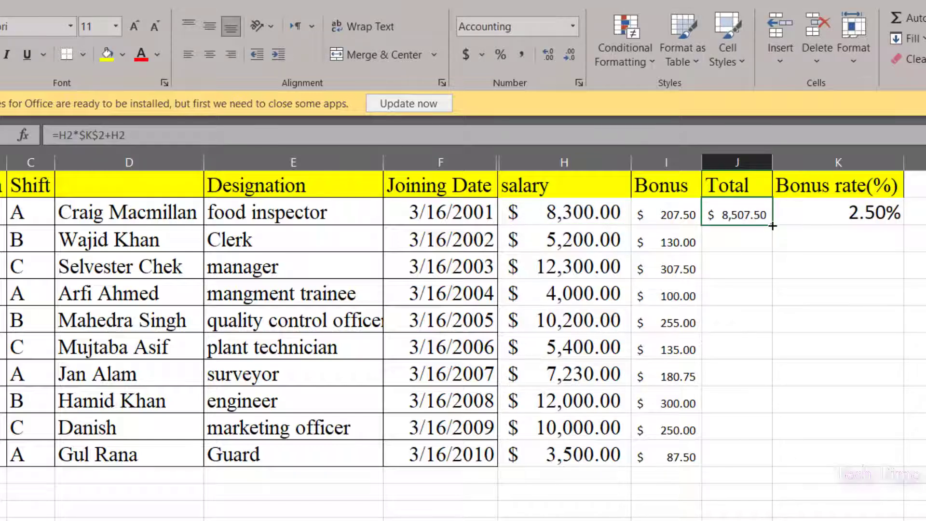
pyautogui.doubleClick(771, 225)
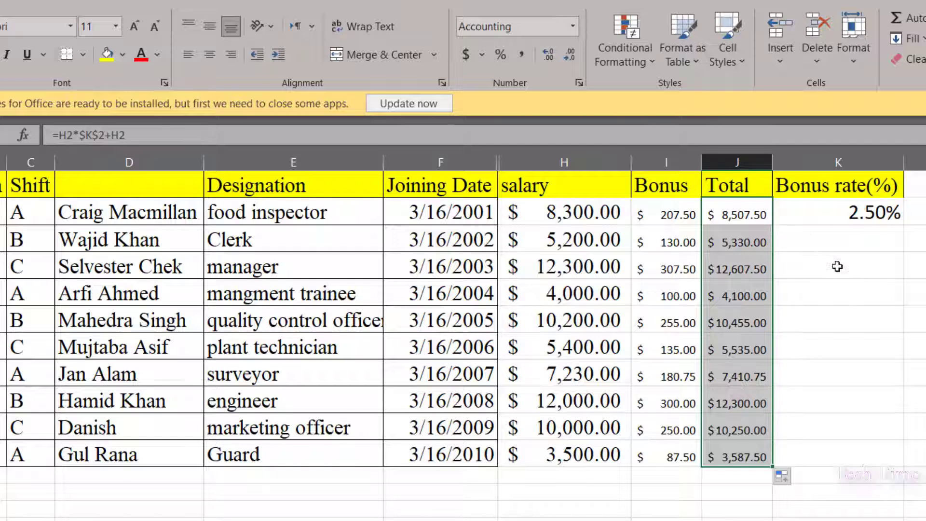
pyautogui.click(739, 241)
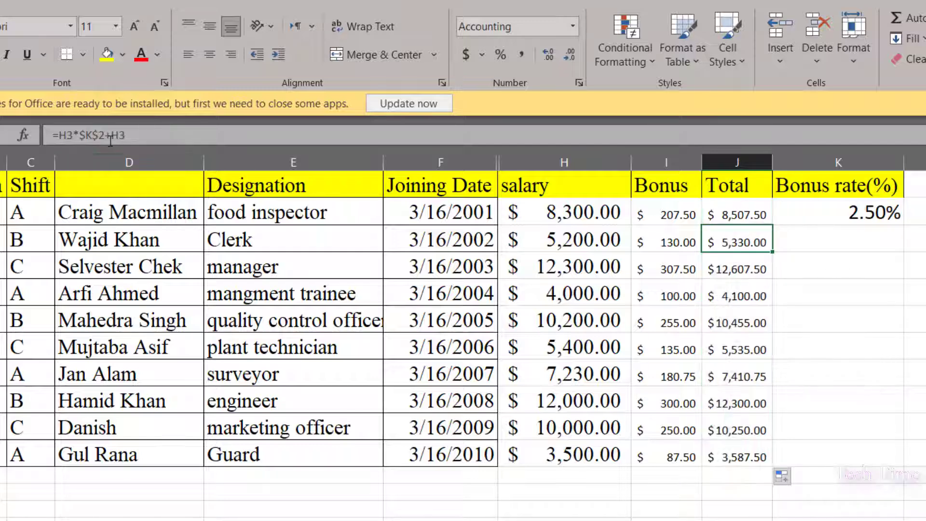
pyautogui.click(738, 268)
pyautogui.click(742, 299)
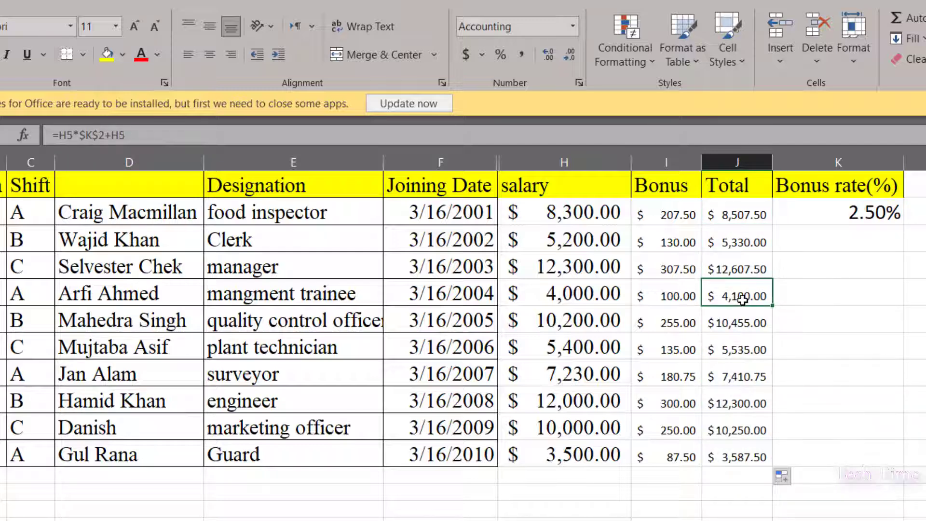
pyautogui.click(748, 327)
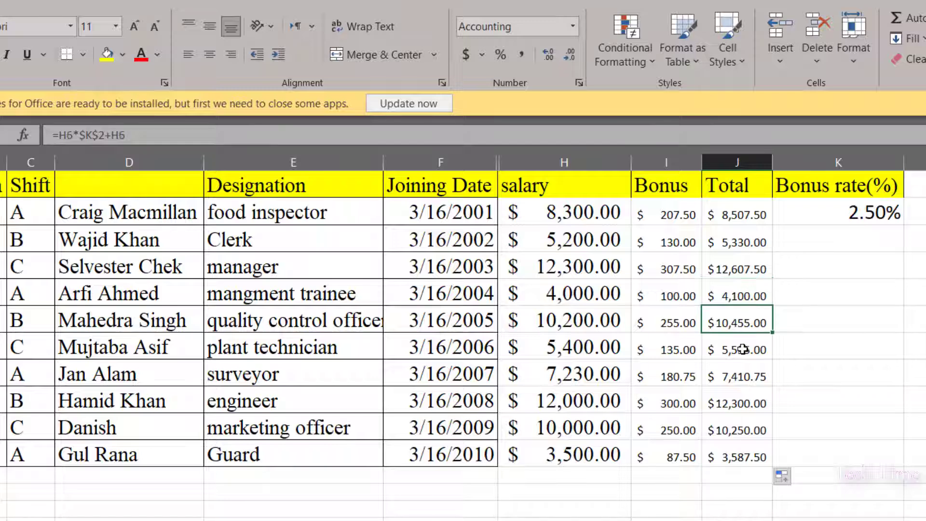
pyautogui.click(745, 354)
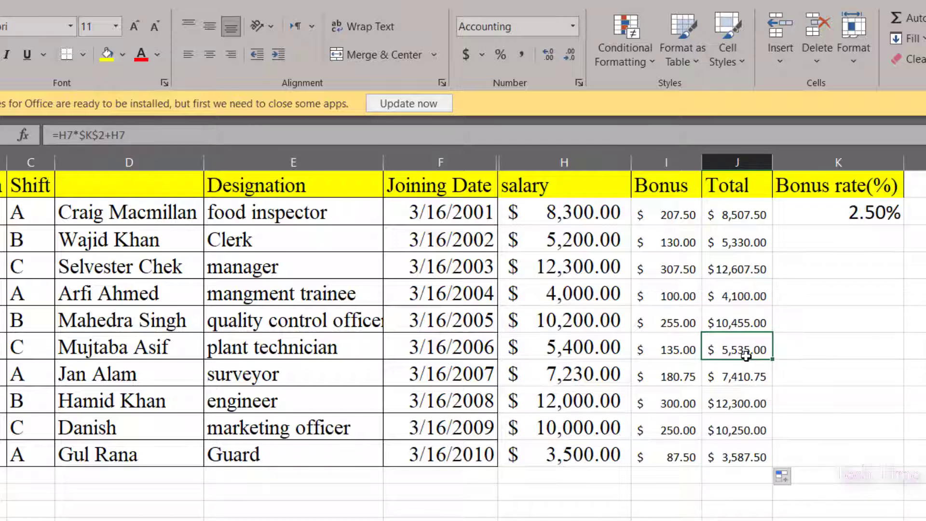